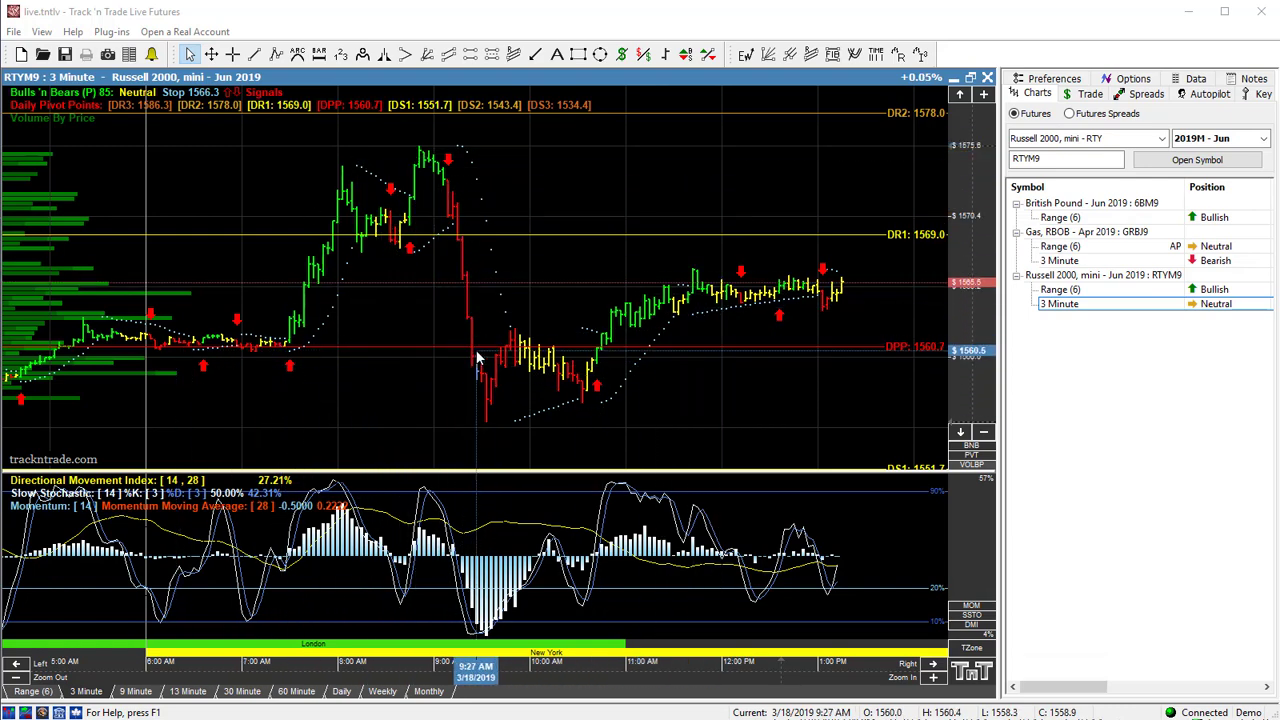
Draw a trend line over the left consolidation on the RTYM9 3 Minute chart, then go back to Range (6)
{"action": "left_click", "coordinate": [1058, 290]}
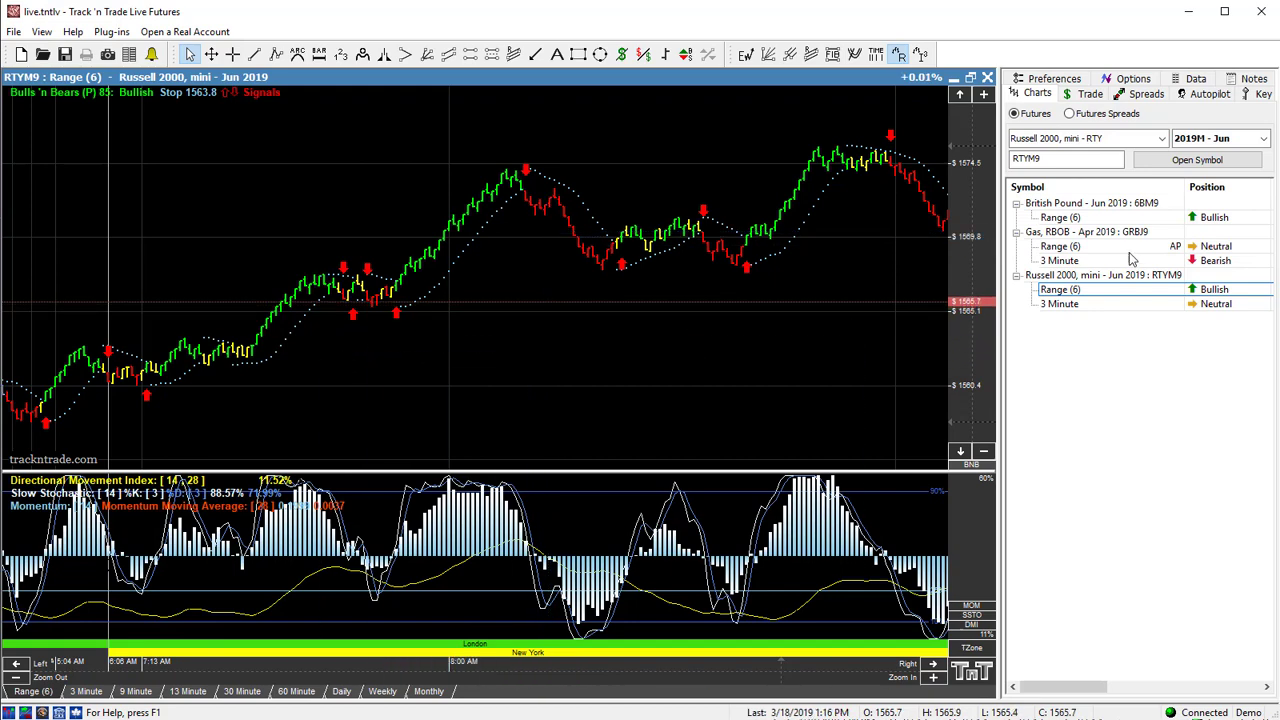
{"action": "left_click", "coordinate": [1060, 306]}
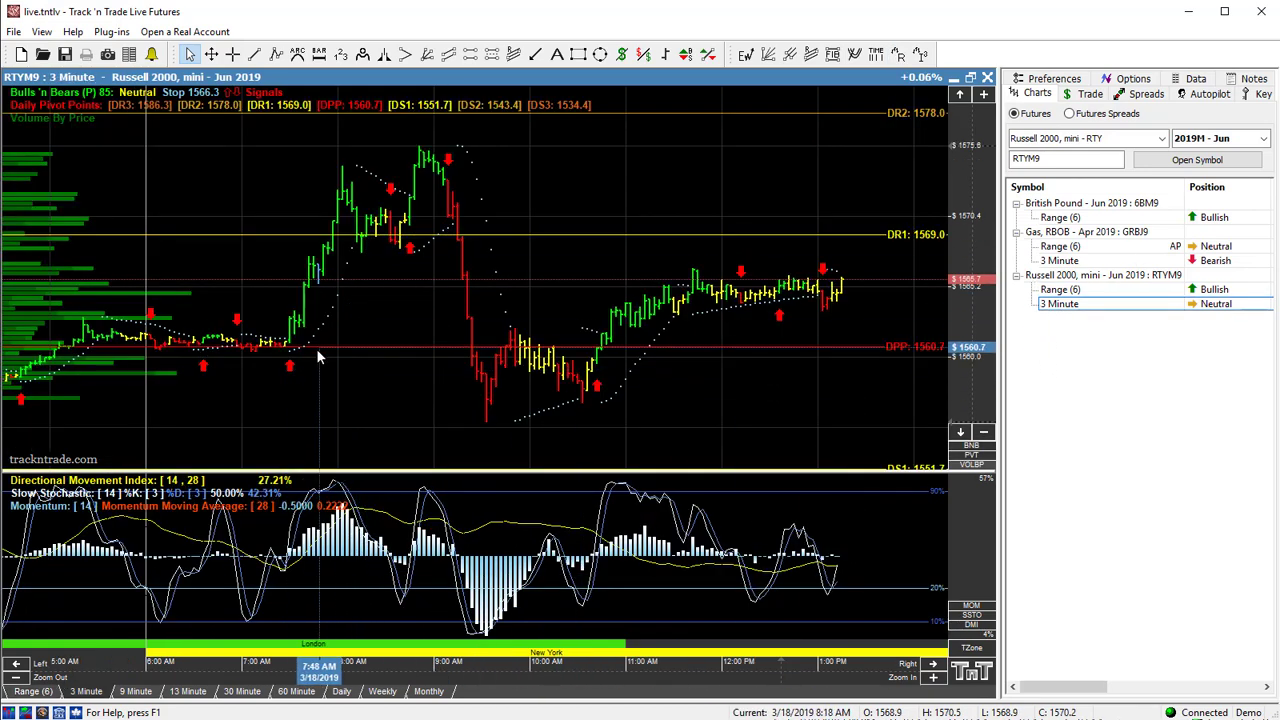
{"action": "left_click", "coordinate": [257, 56]}
{"action": "left_click_drag", "start_coordinate": [222, 320], "coordinate": [370, 358]}
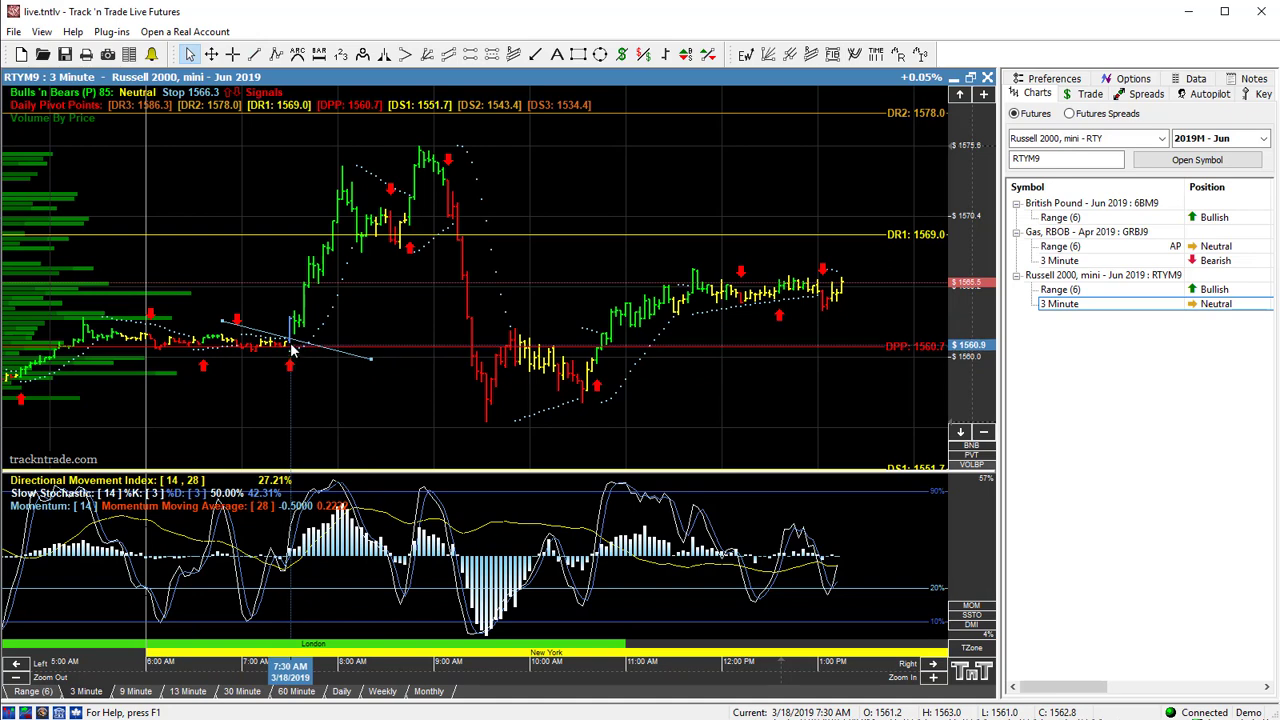
{"action": "left_click", "coordinate": [1058, 290]}
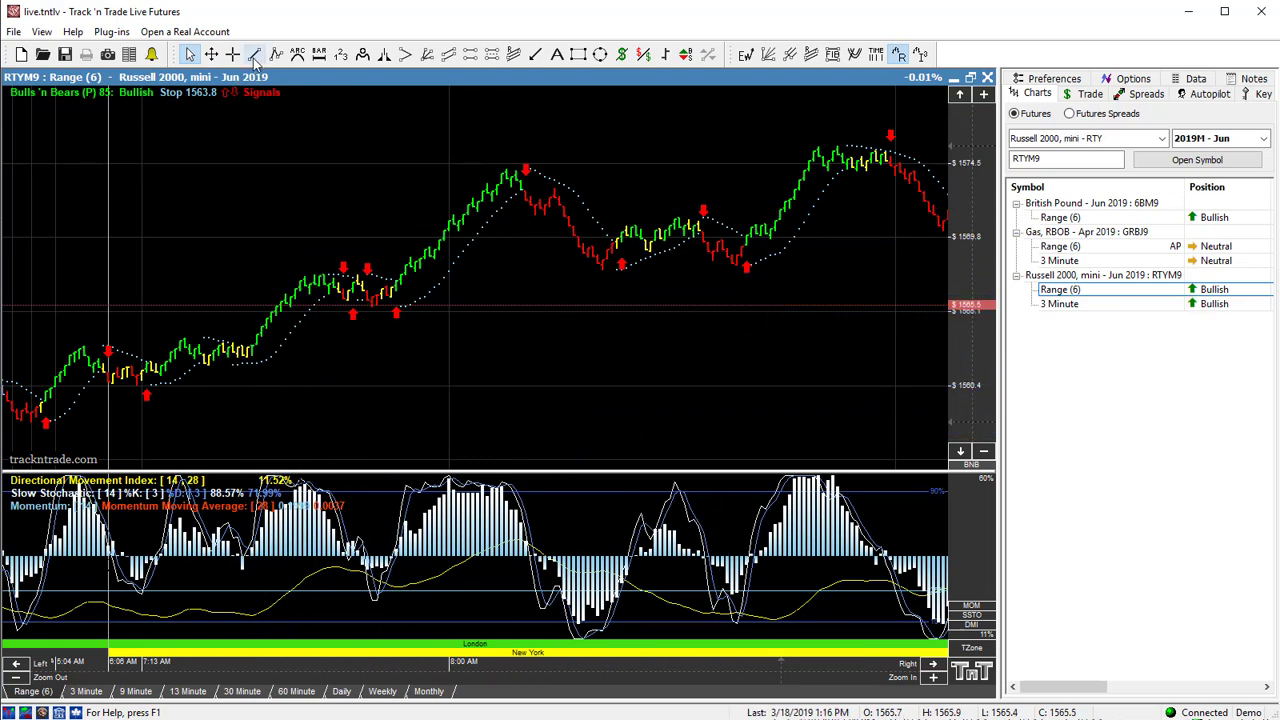
Draw a trend line across the early sideways consolidation on the RTYM9 Range (6) chart
{"action": "mouse_move", "coordinate": [208, 325]}
{"action": "left_mouse_down"}
{"action": "mouse_move", "coordinate": [314, 344]}
{"action": "mouse_move", "coordinate": [310, 355]}
{"action": "left_mouse_up"}
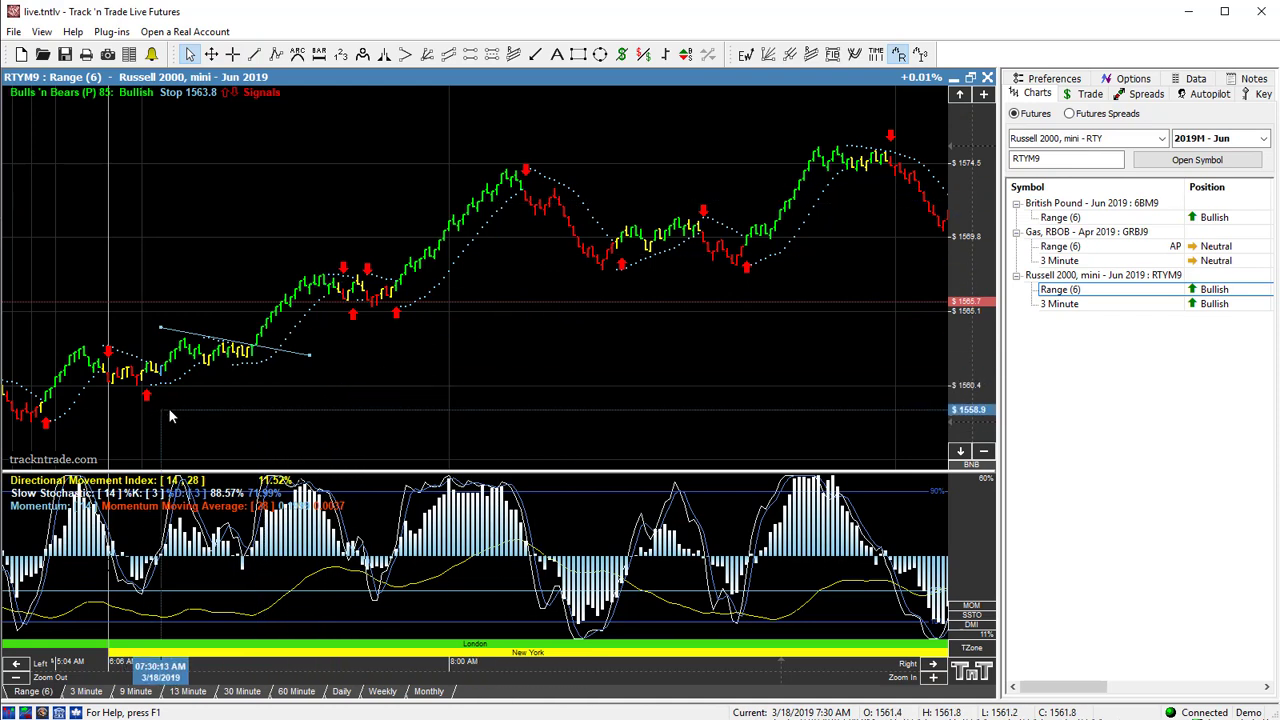
Draw two up-pointing arrows along the first rally
{"action": "left_click", "coordinate": [537, 56]}
{"action": "left_click_drag", "start_coordinate": [158, 398], "coordinate": [205, 382]}
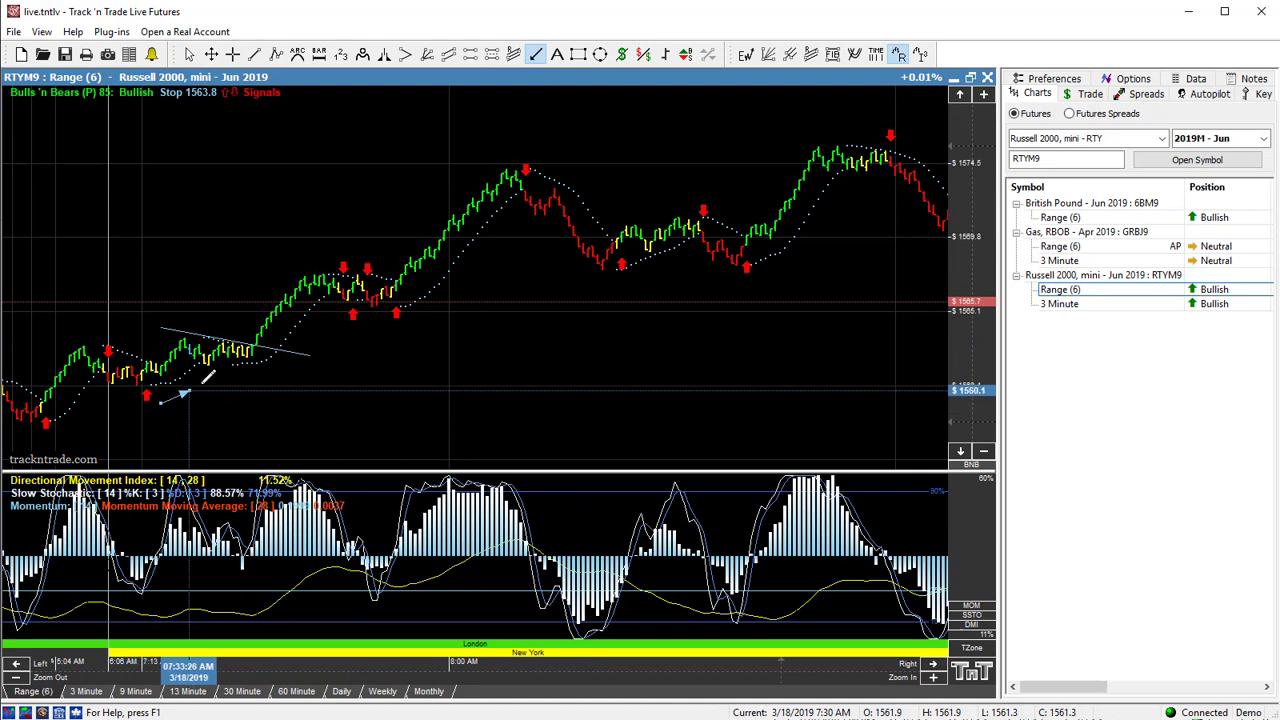
{"action": "left_click", "coordinate": [537, 56]}
{"action": "left_click_drag", "start_coordinate": [266, 371], "coordinate": [322, 316]}
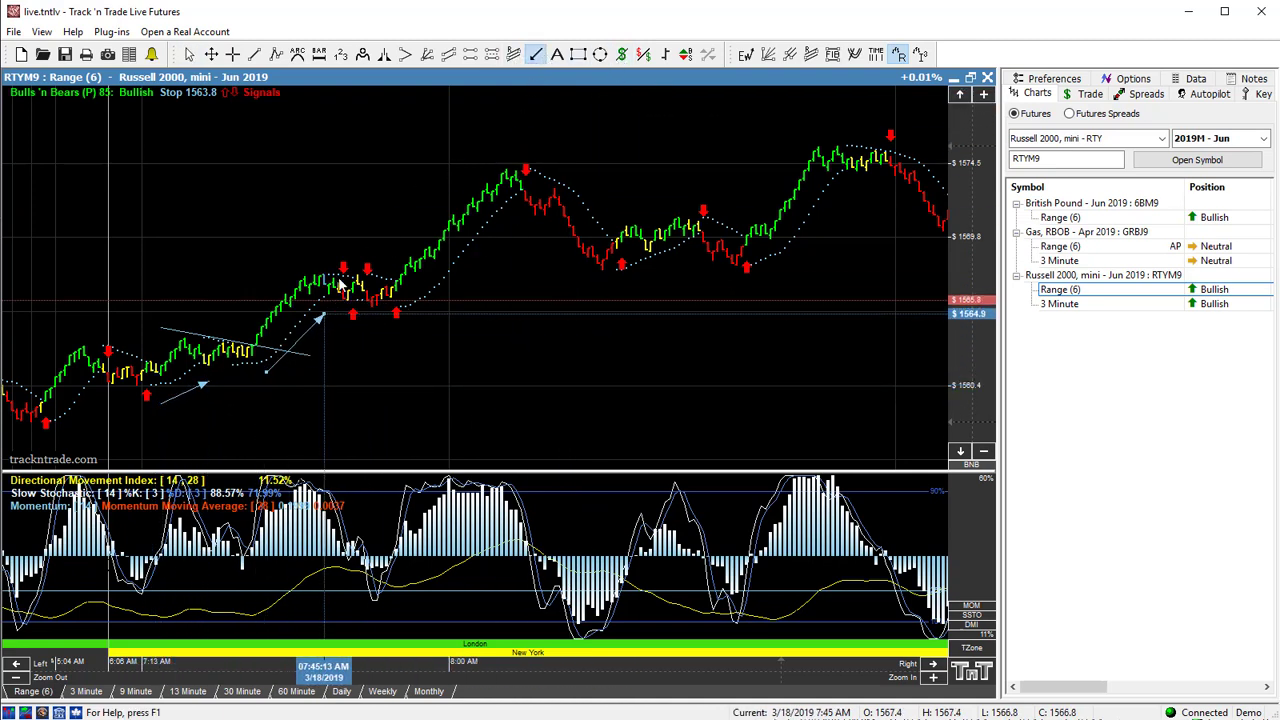
Add a trend line across the second consolidation and a third arrow rising toward the peak
{"action": "left_click", "coordinate": [255, 56]}
{"action": "left_click_drag", "start_coordinate": [295, 265], "coordinate": [445, 289]}
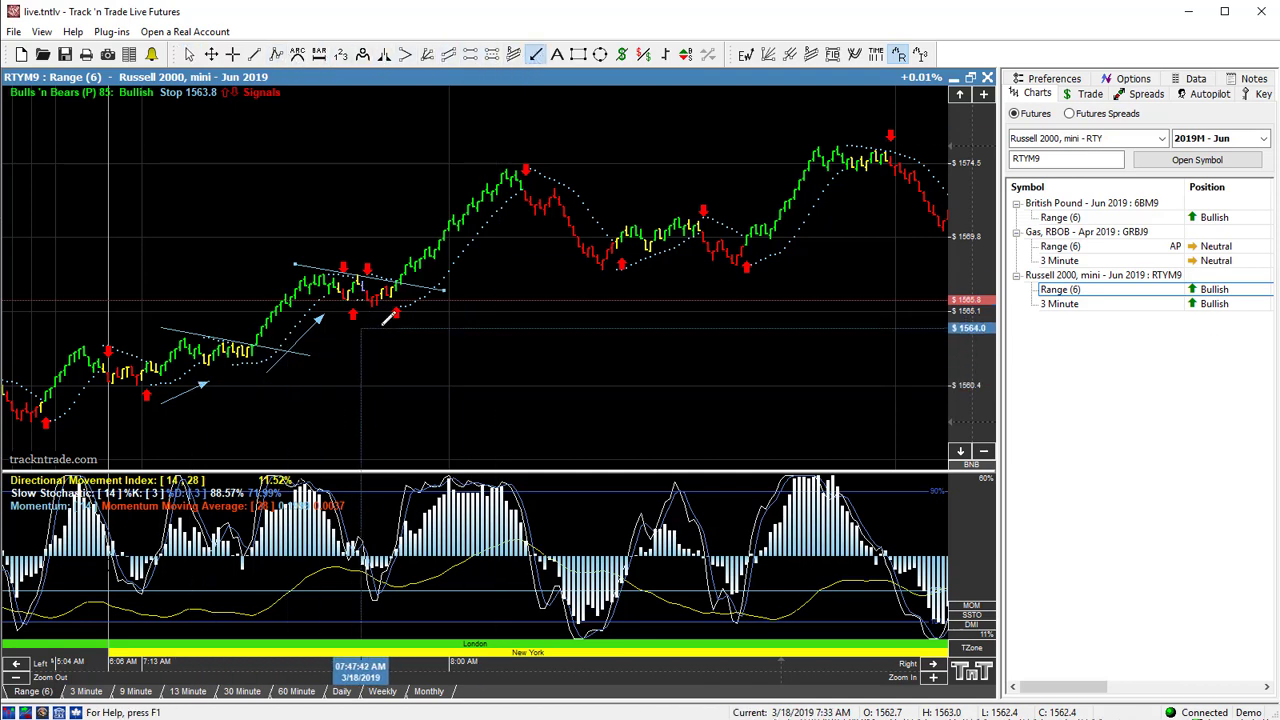
{"action": "left_click_drag", "start_coordinate": [414, 305], "coordinate": [518, 201]}
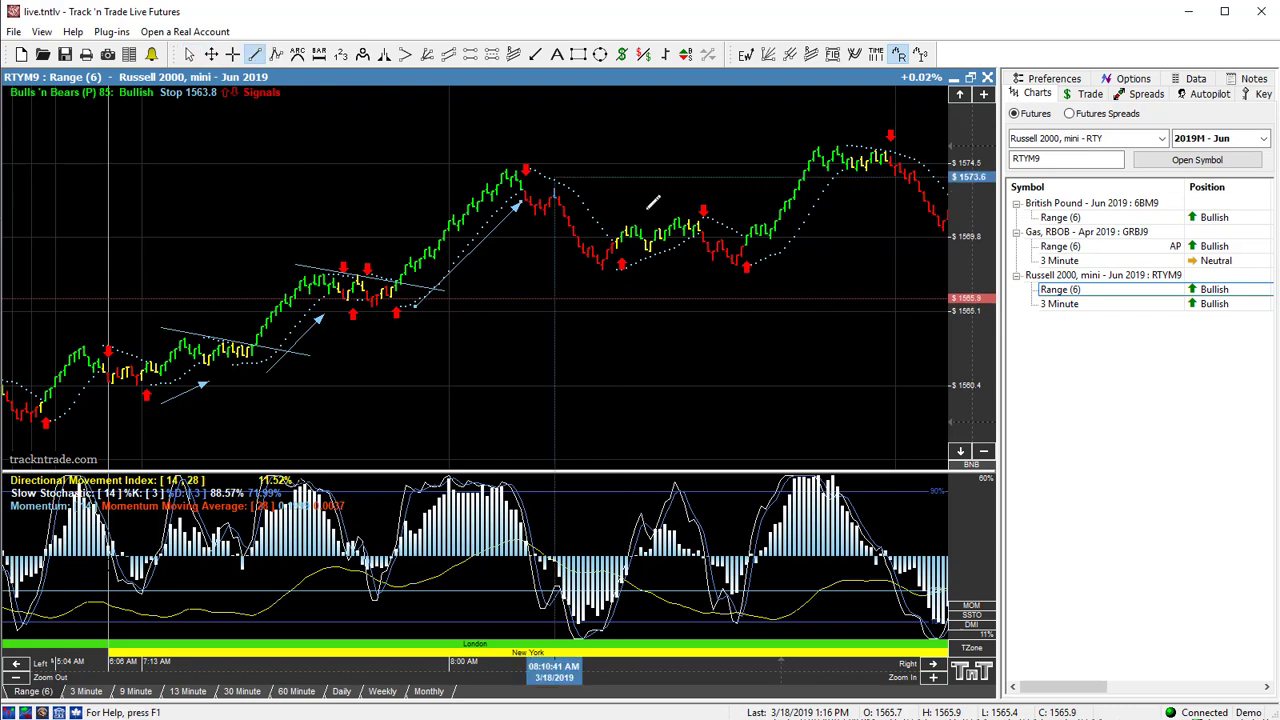
Trace the drop from the peak, measure a 1572.8–1569.7 sell worth $155.00, and show contract key details
{"action": "left_click_drag", "start_coordinate": [506, 148], "coordinate": [654, 273]}
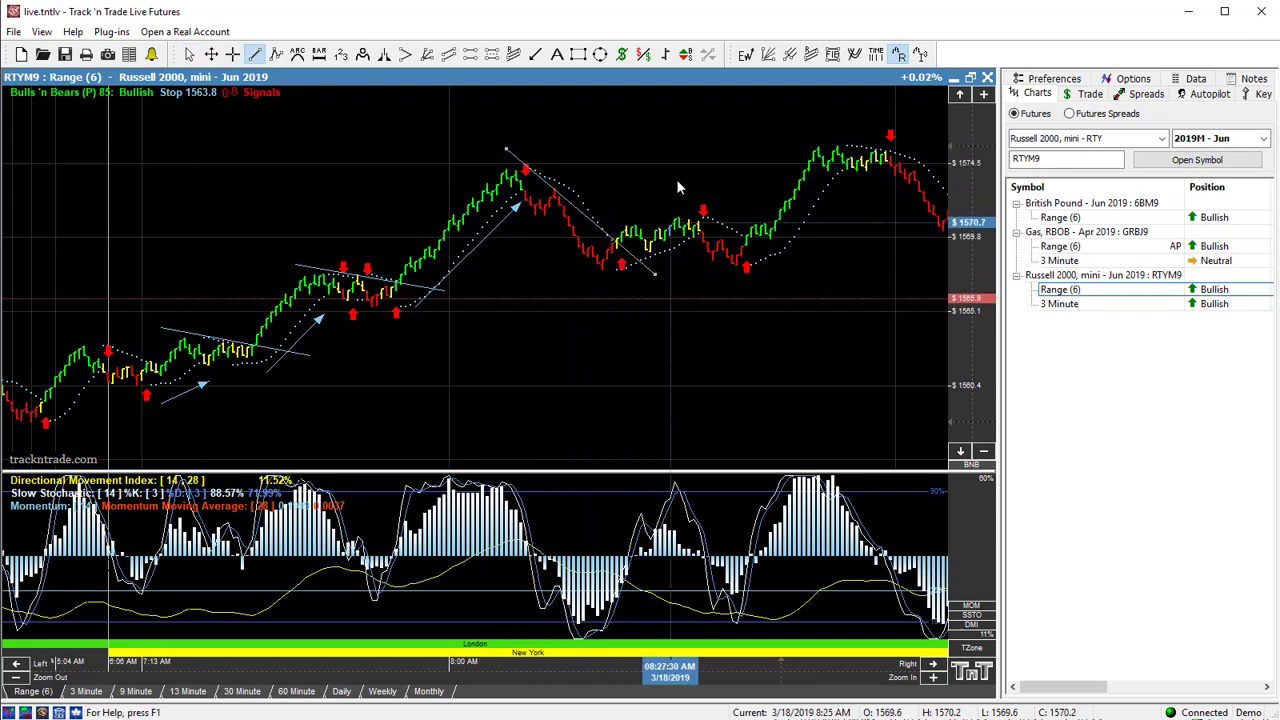
{"action": "left_click", "coordinate": [622, 54]}
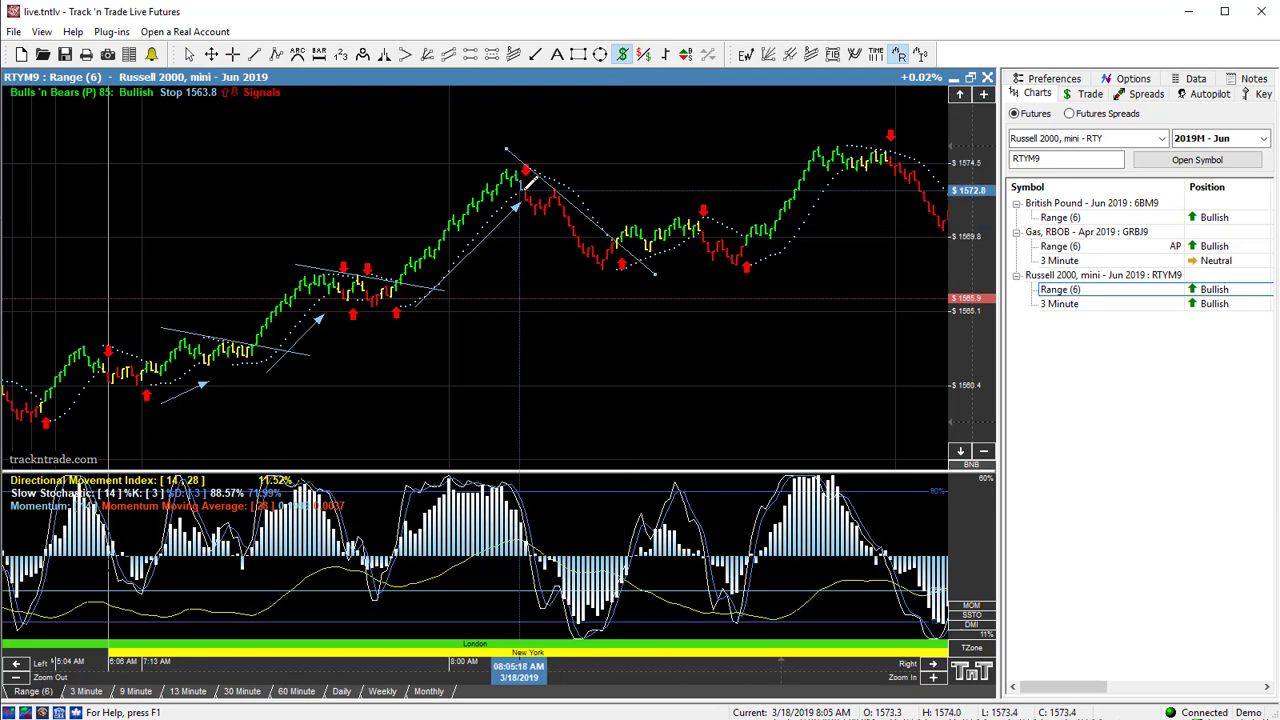
{"action": "left_click_drag", "start_coordinate": [519, 190], "coordinate": [618, 238]}
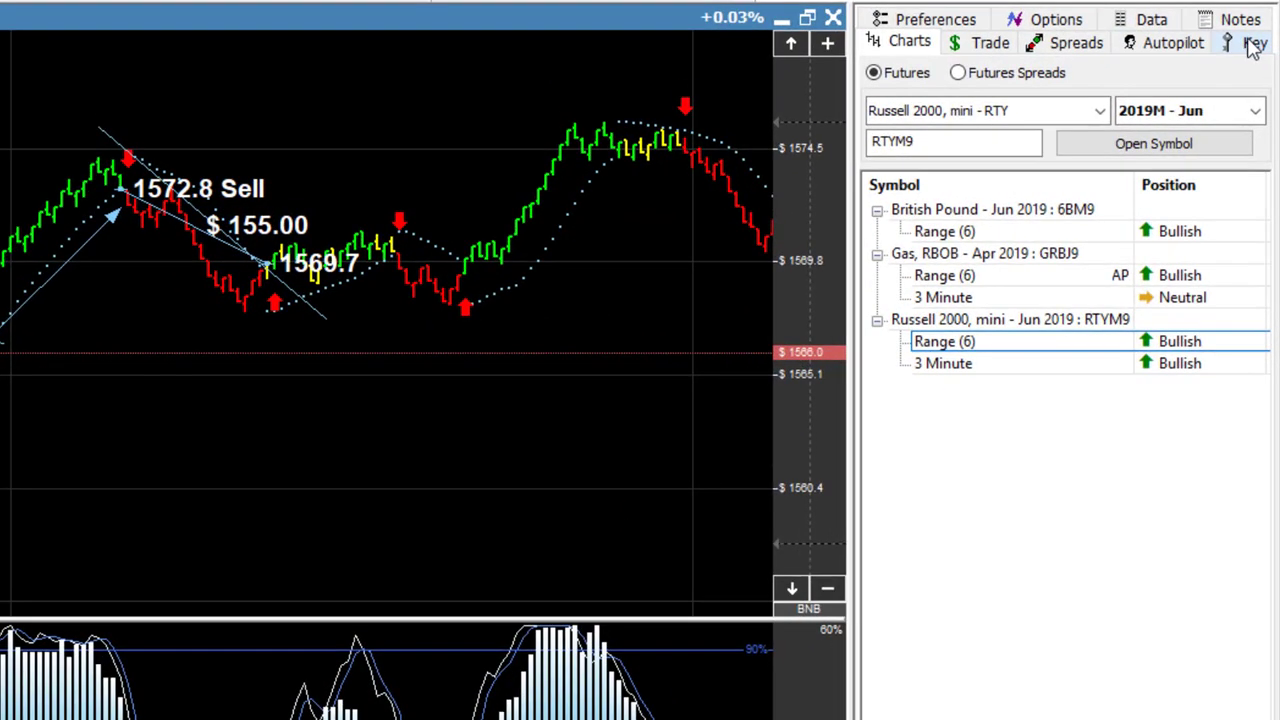
{"action": "left_click", "coordinate": [1253, 94]}
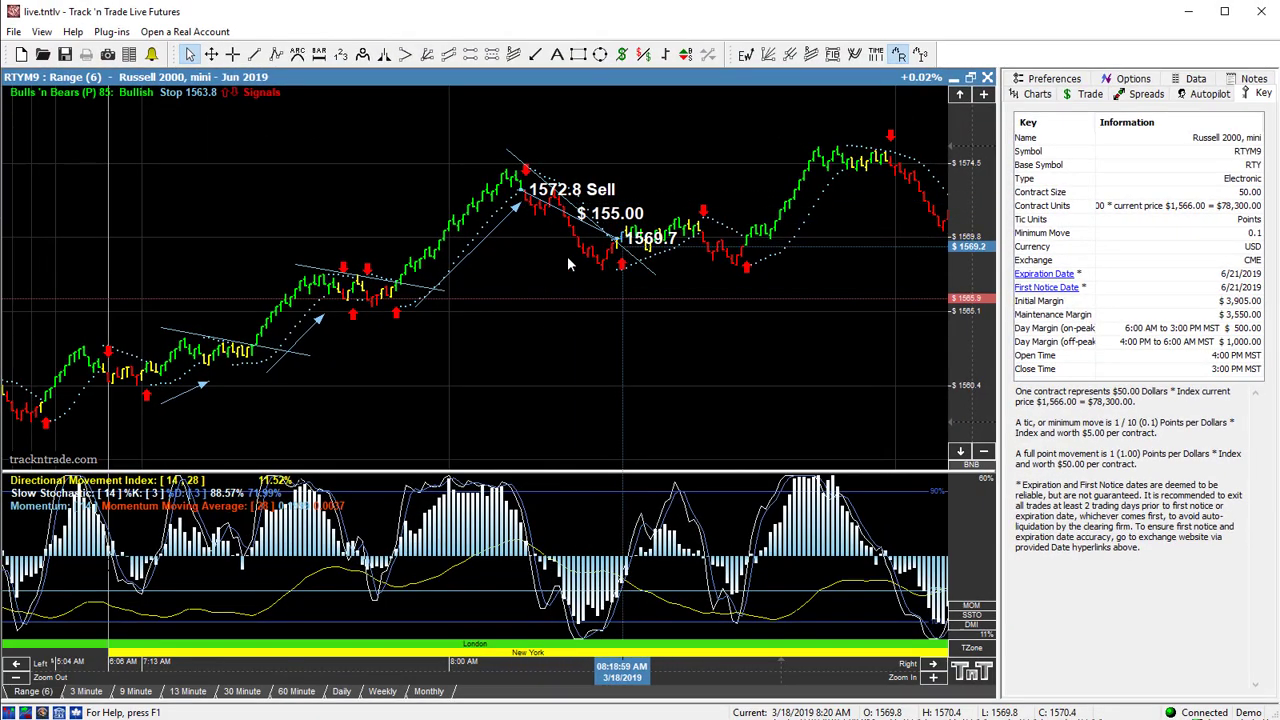
Measure a 1567.0 buy worth $290.00 and draw rising and falling trend lines around the pullback
{"action": "left_click", "coordinate": [621, 54]}
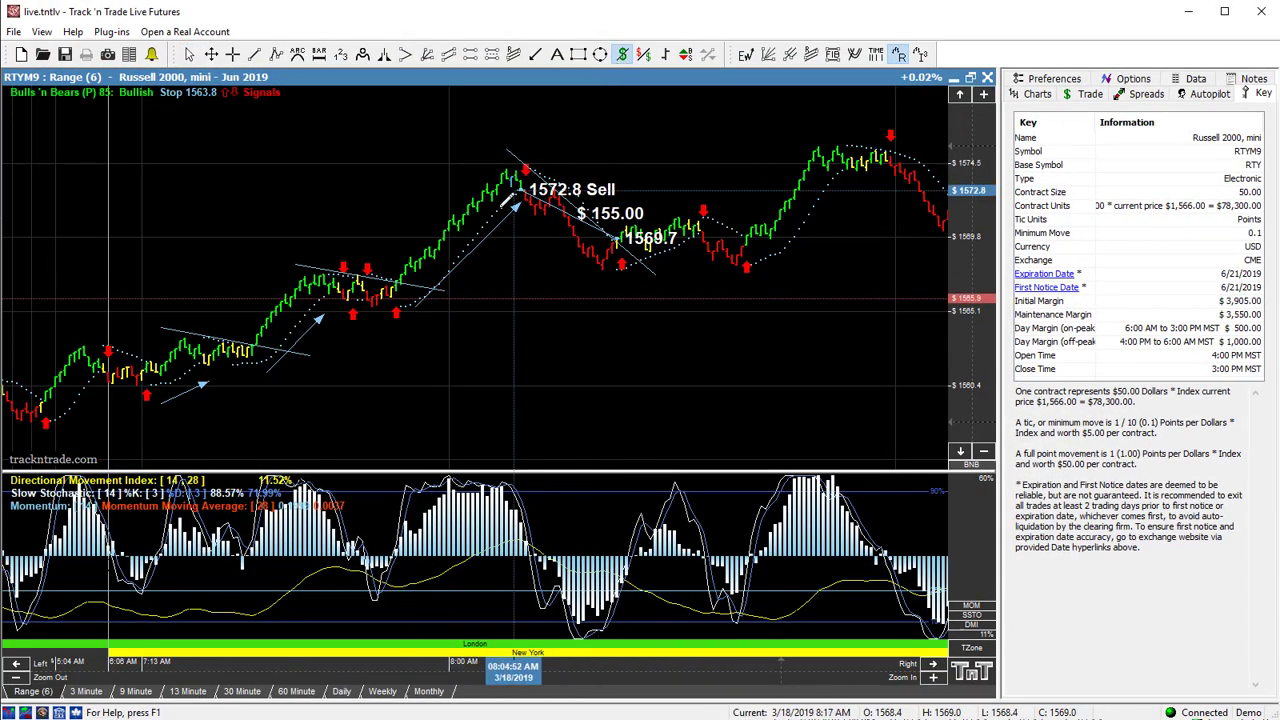
{"action": "left_click_drag", "start_coordinate": [396, 281], "coordinate": [517, 186]}
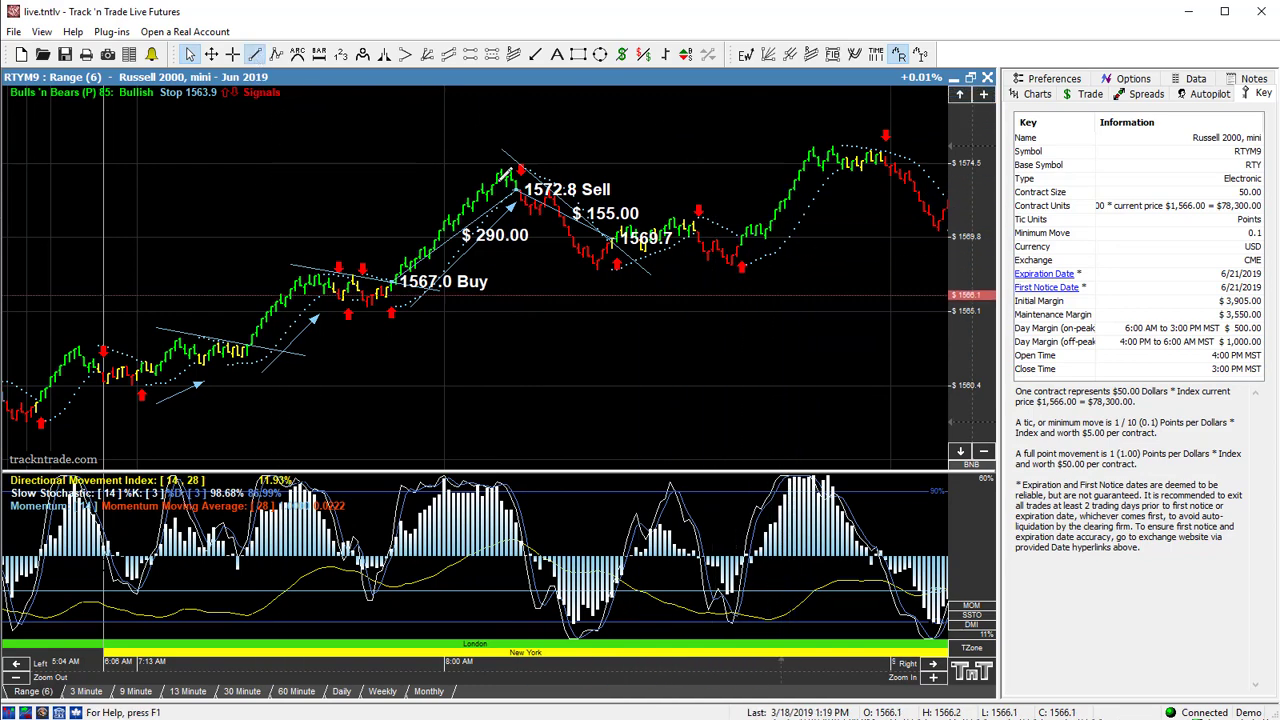
{"action": "left_click_drag", "start_coordinate": [622, 262], "coordinate": [742, 210]}
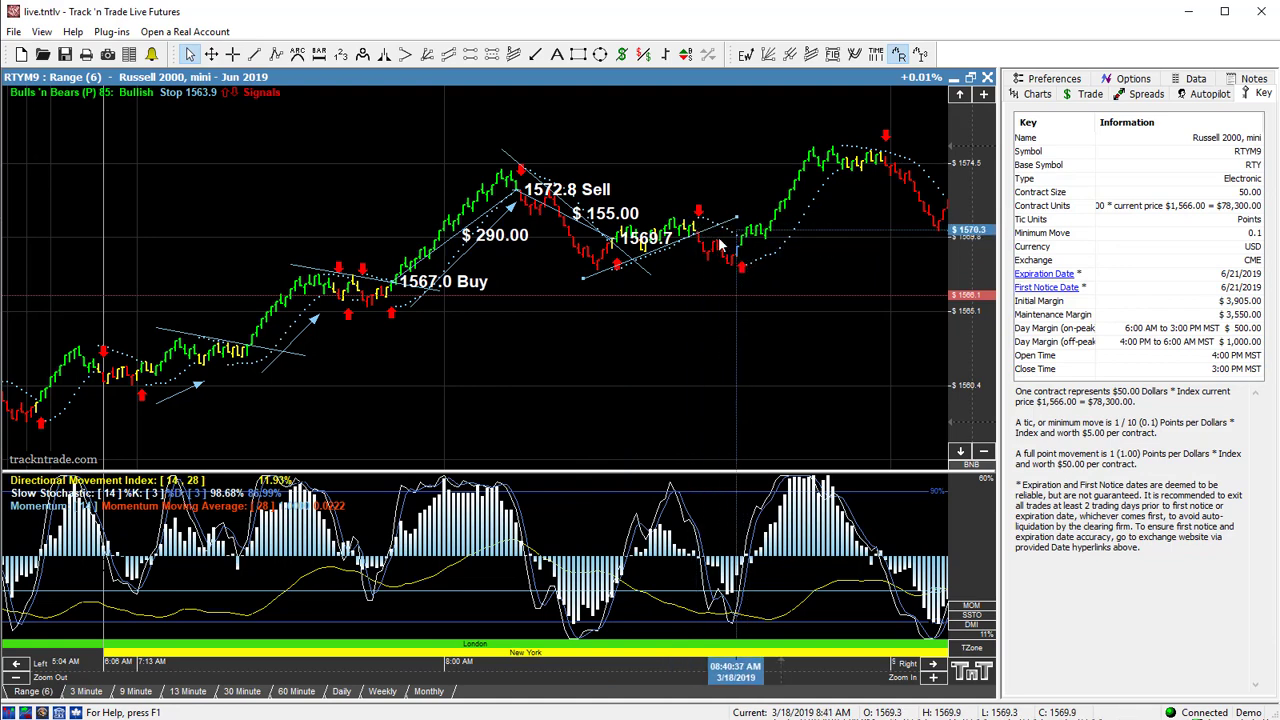
{"action": "left_click", "coordinate": [256, 55]}
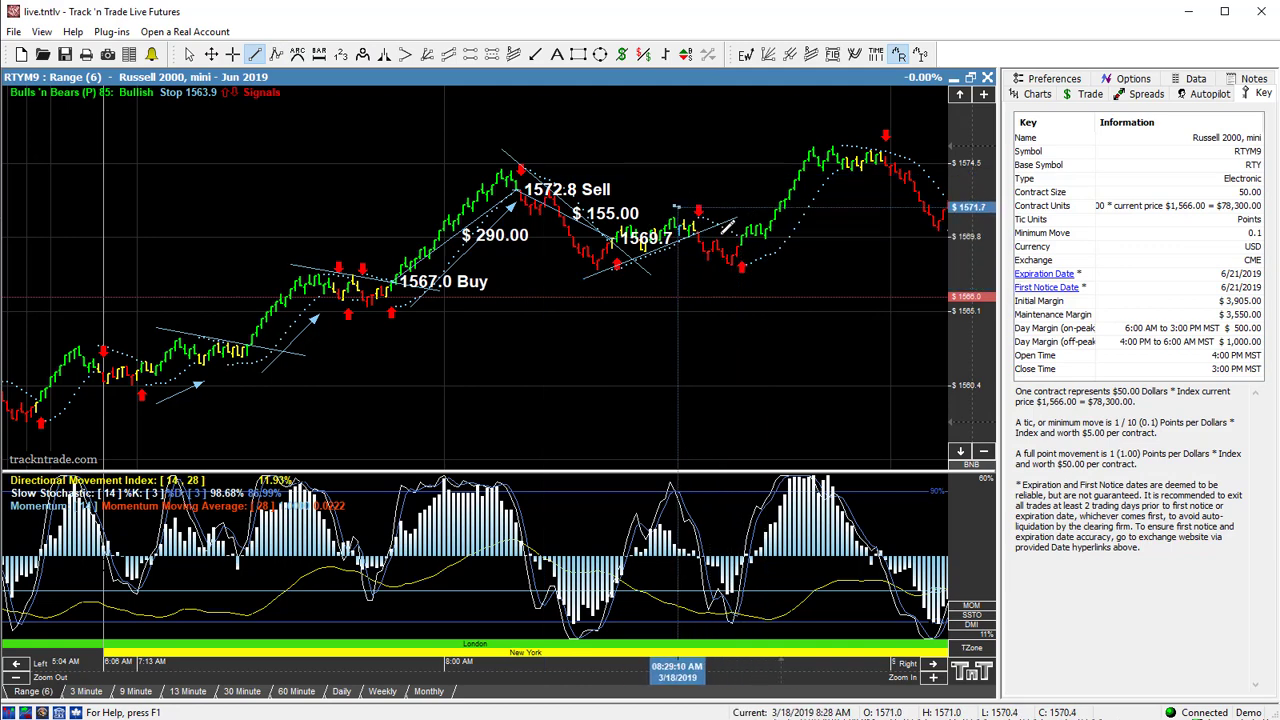
{"action": "left_click_drag", "start_coordinate": [724, 229], "coordinate": [795, 284]}
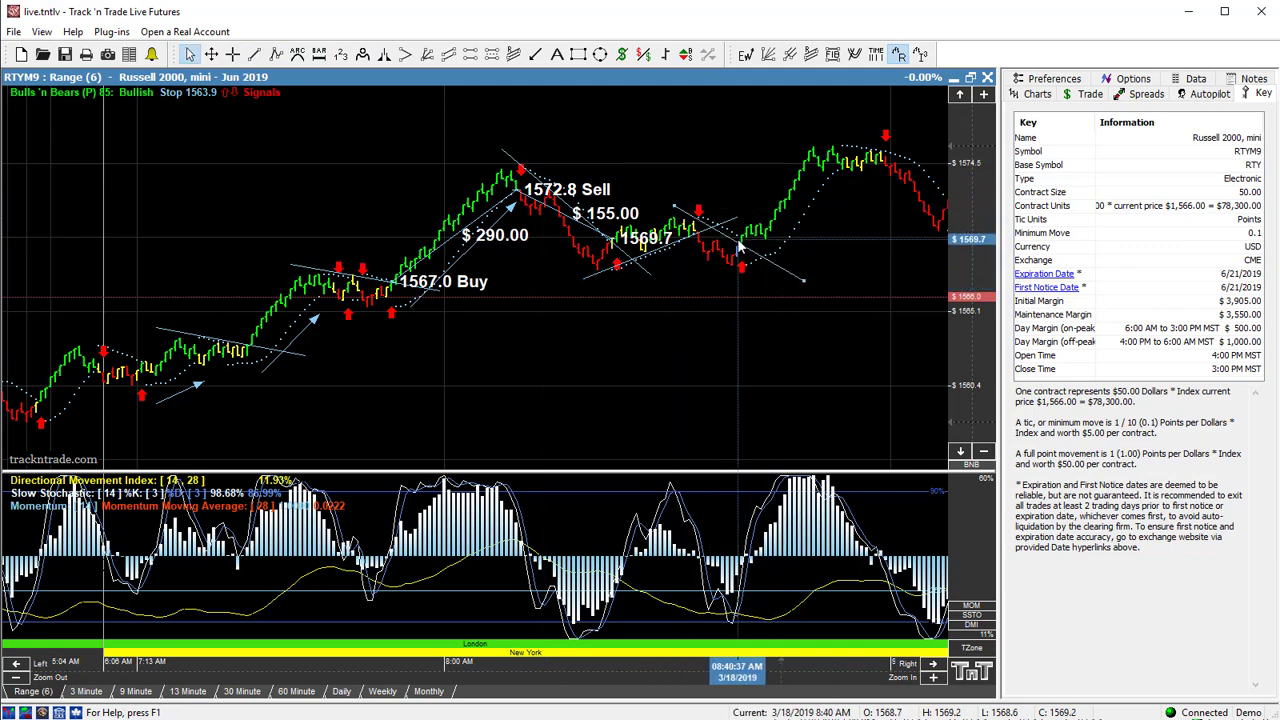
Measure a 1569.2 buy rising to 1574.2, worth $250.00
{"action": "left_click", "coordinate": [622, 54]}
{"action": "left_click_drag", "start_coordinate": [741, 246], "coordinate": [847, 171]}
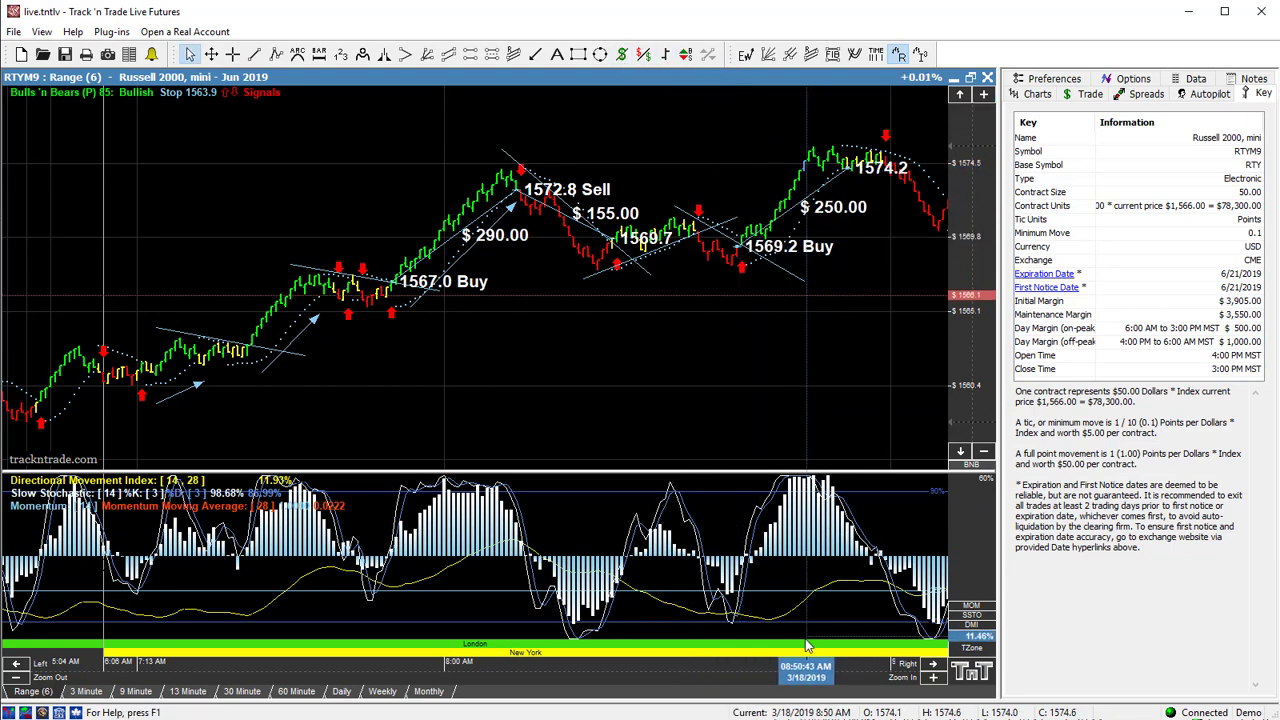
{"action": "left_click_drag", "start_coordinate": [802, 648], "coordinate": [372, 643]}
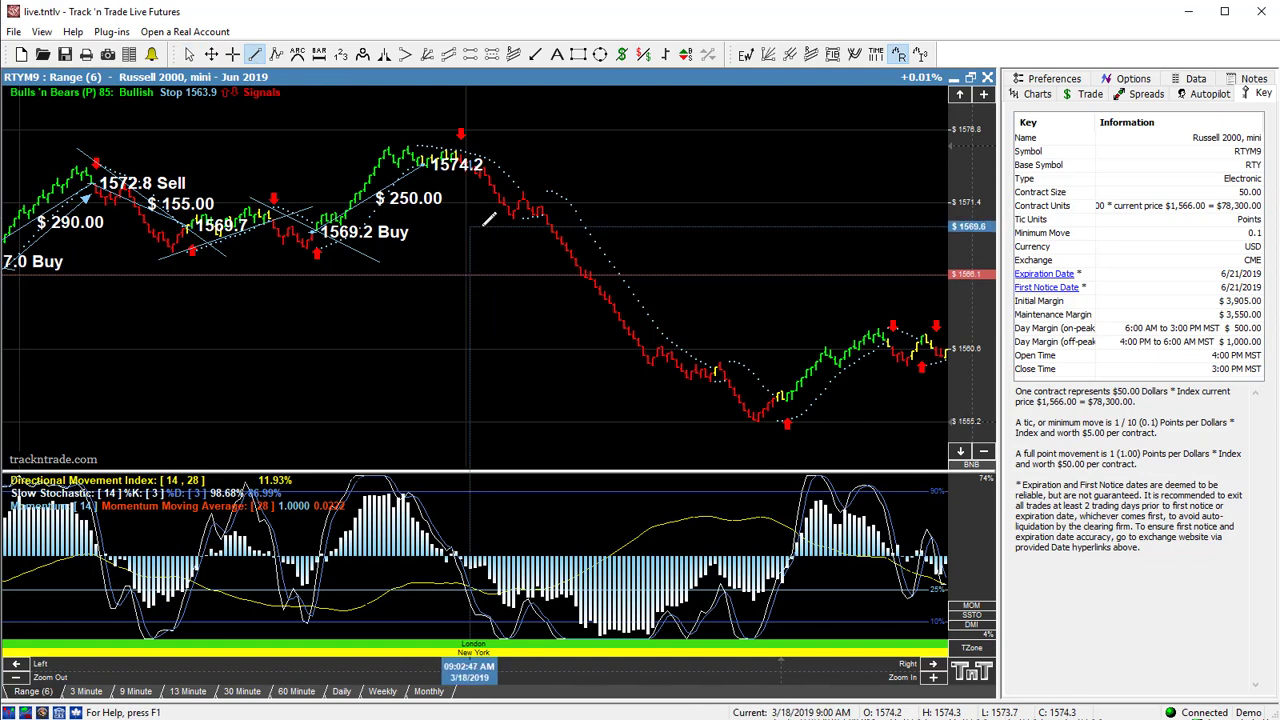
Draw a short support line under the 1574.2 top and enclose that top in an ellipse
{"action": "left_click_drag", "start_coordinate": [482, 225], "coordinate": [585, 212]}
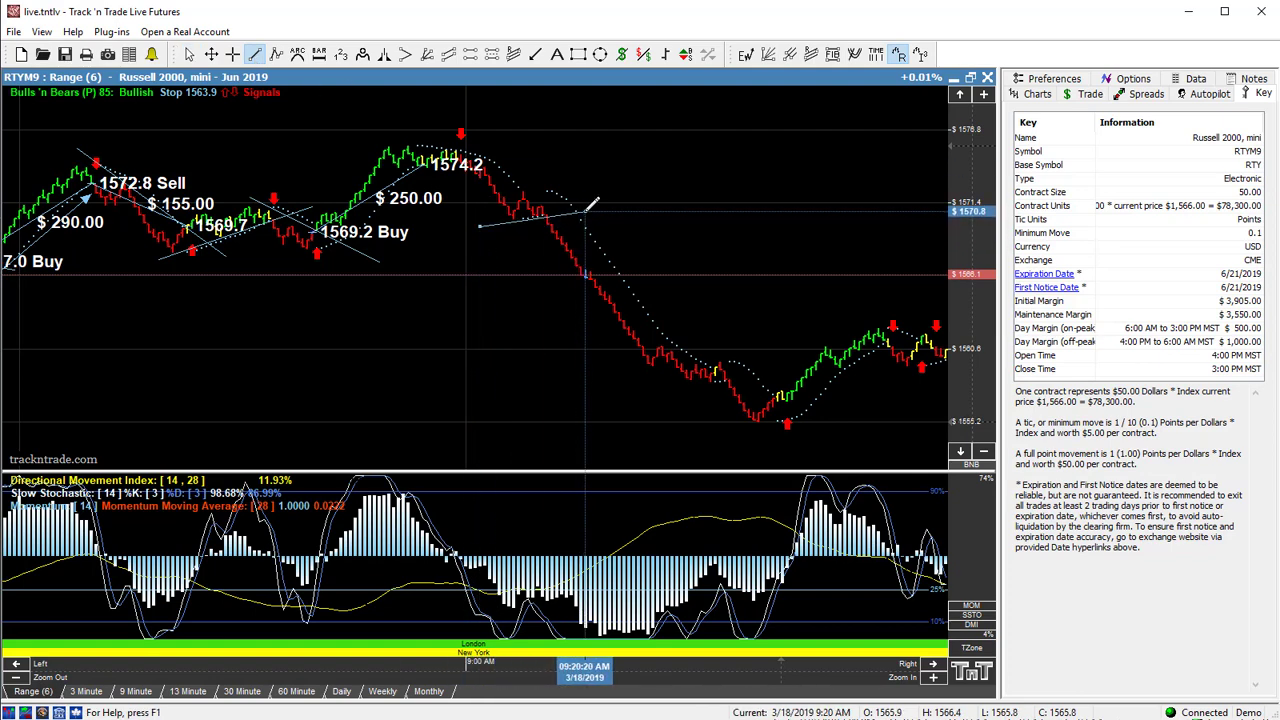
{"action": "left_click", "coordinate": [600, 54]}
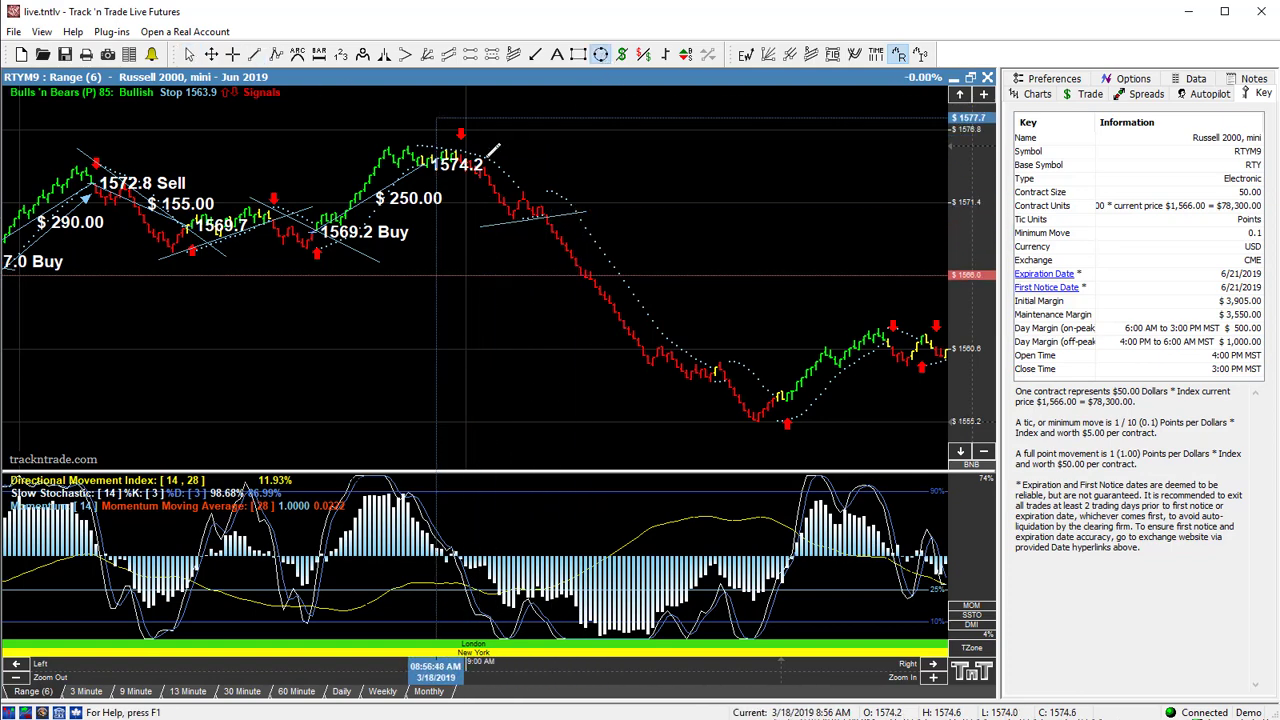
{"action": "left_click_drag", "start_coordinate": [492, 150], "coordinate": [557, 173]}
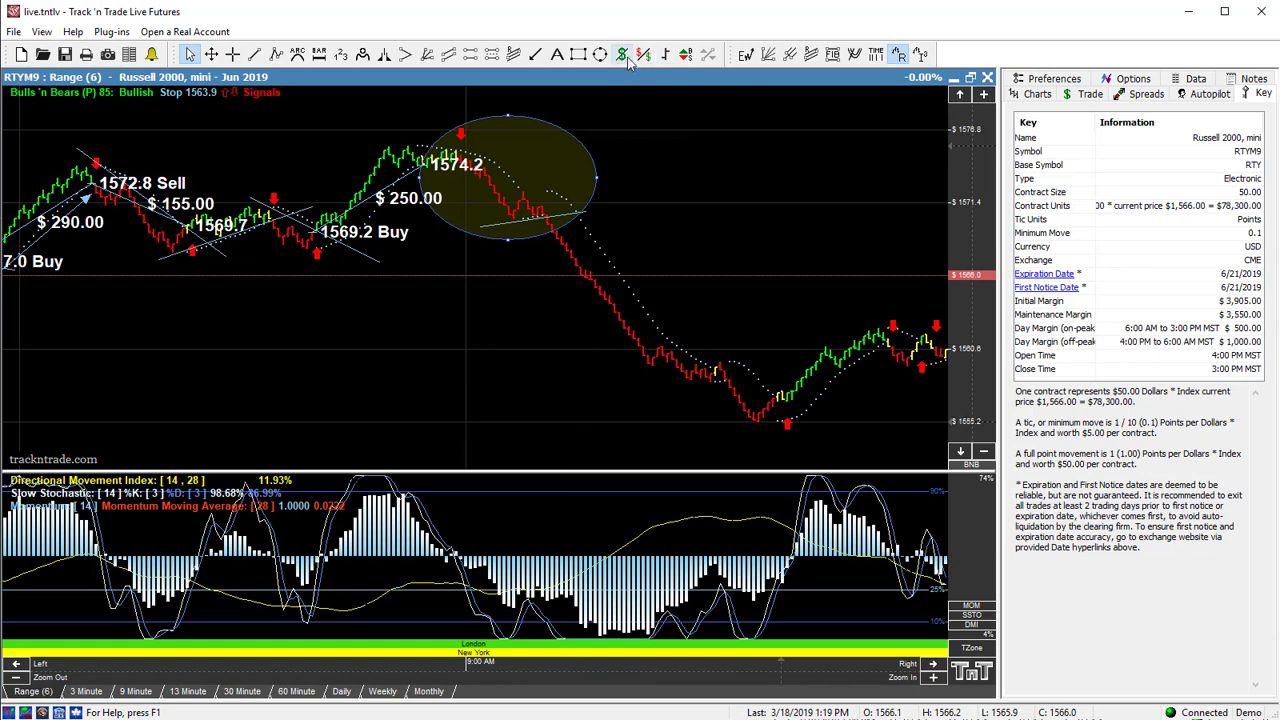
Measure a 1570.5 sell down to 1557.3 worth $660.00, then add a short line near the low
{"action": "left_click_drag", "start_coordinate": [546, 211], "coordinate": [787, 393]}
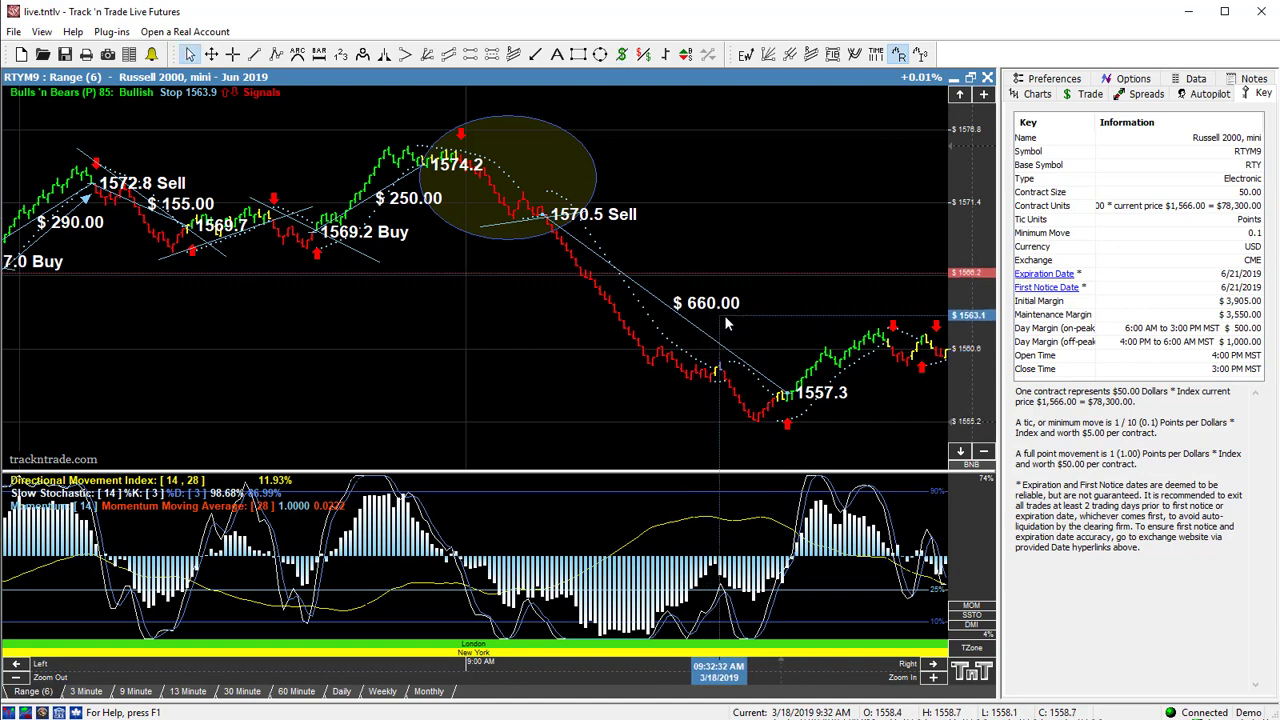
{"action": "left_click", "coordinate": [257, 55]}
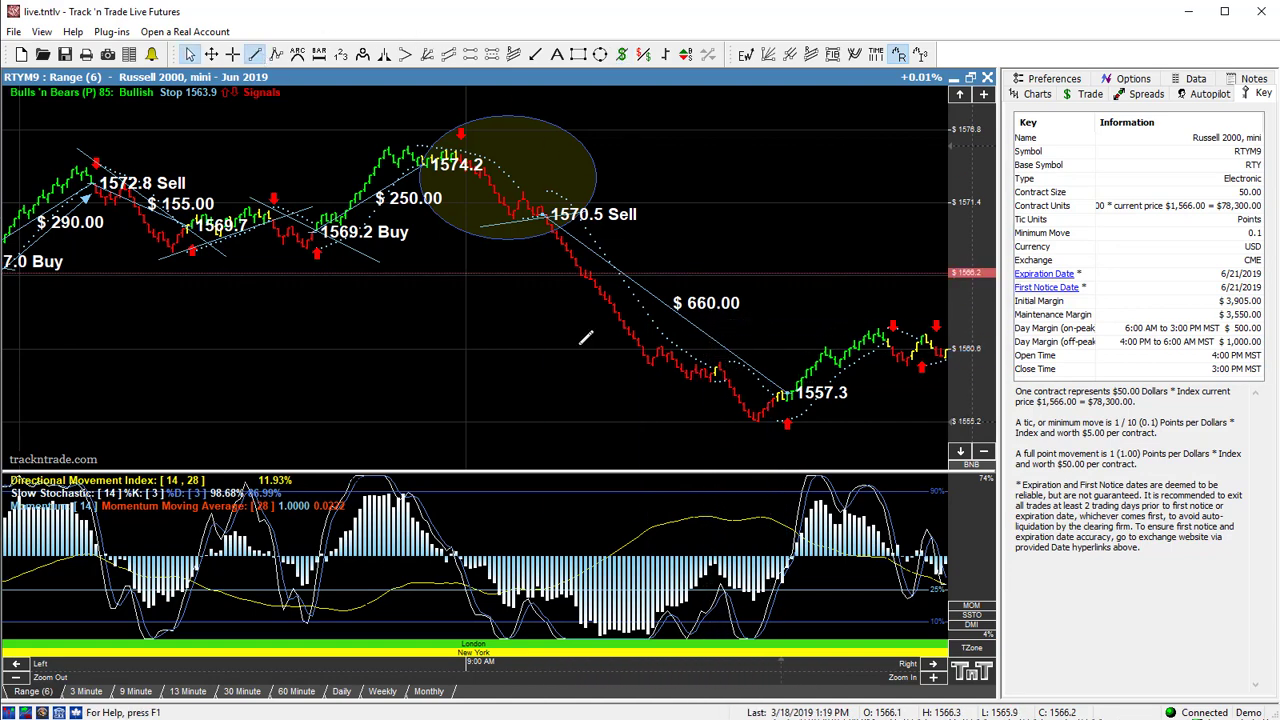
{"action": "left_click_drag", "start_coordinate": [690, 388], "coordinate": [744, 376]}
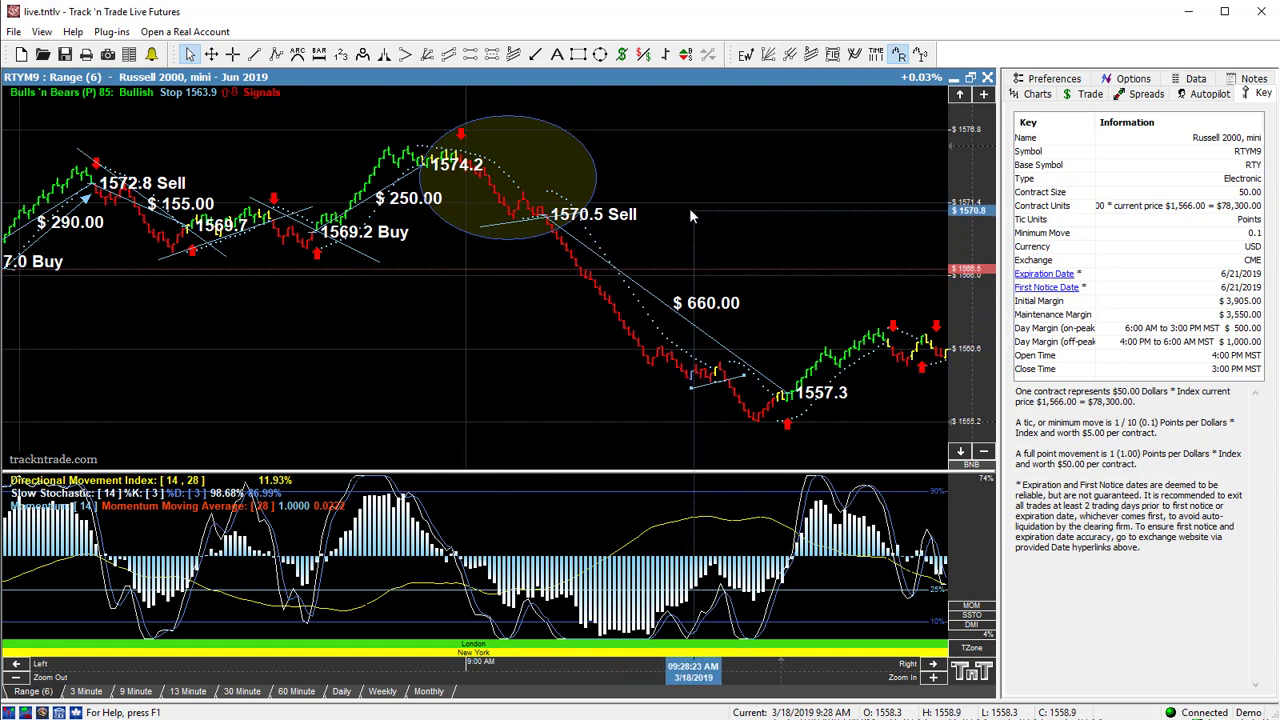
Measure a 1575.2 sell from the circled top down to 1557.9, worth $865.00
{"action": "left_click", "coordinate": [623, 57]}
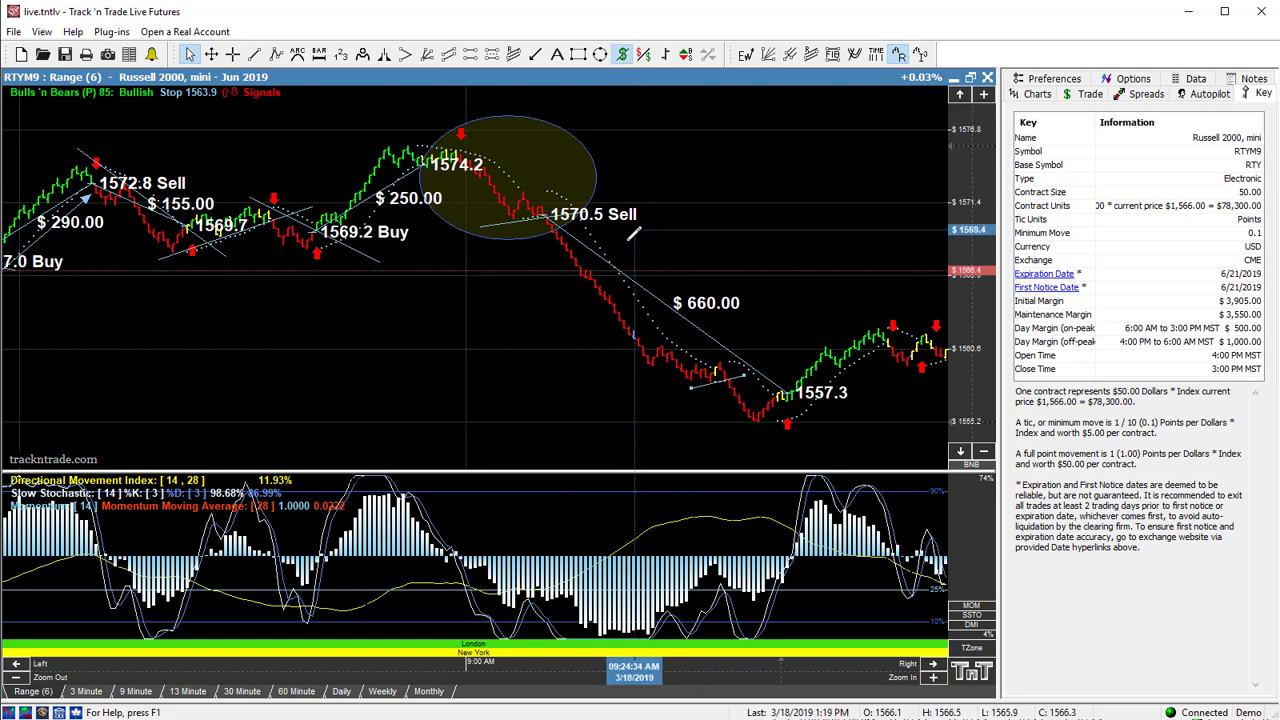
{"action": "left_click_drag", "start_coordinate": [465, 140], "coordinate": [797, 383]}
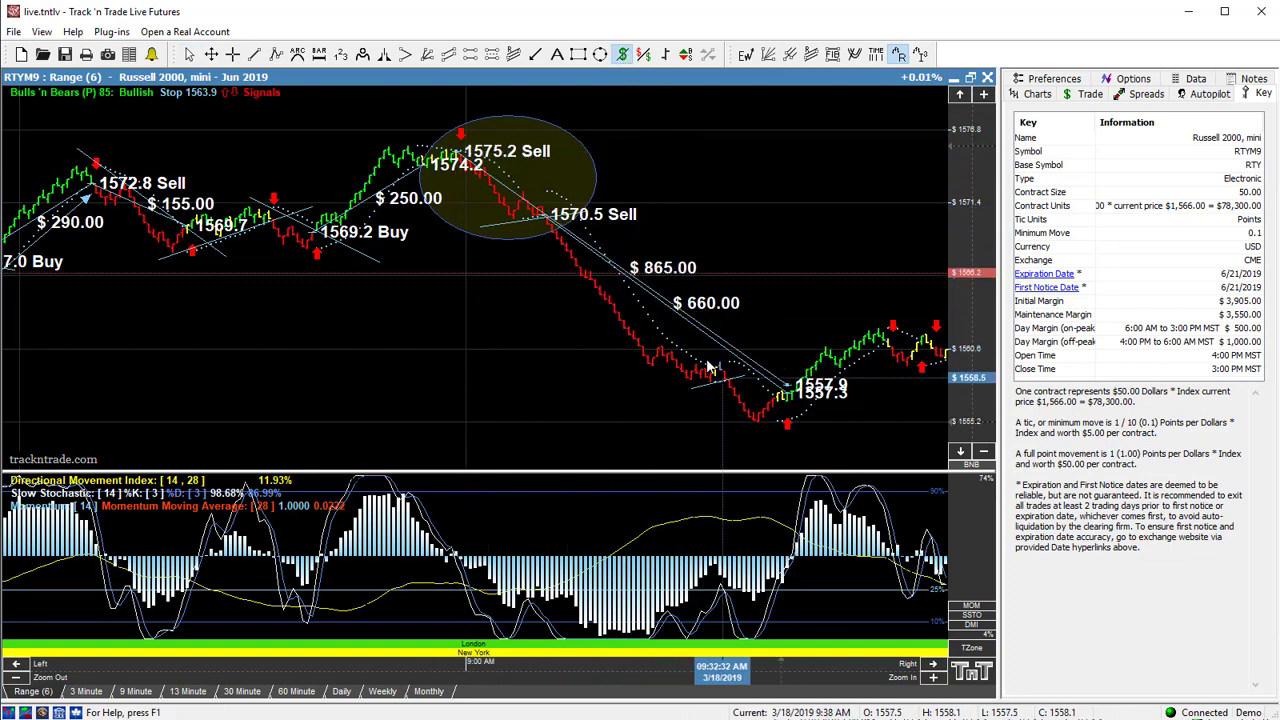